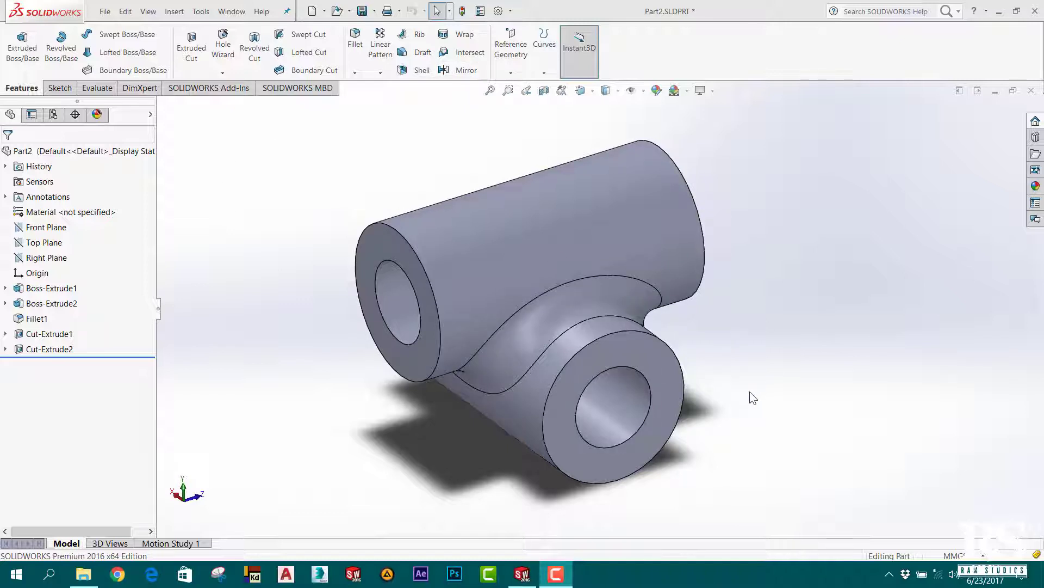
Open Motion Study 1 and begin a rotate-model animation with the Animation Wizard.
click(182, 544)
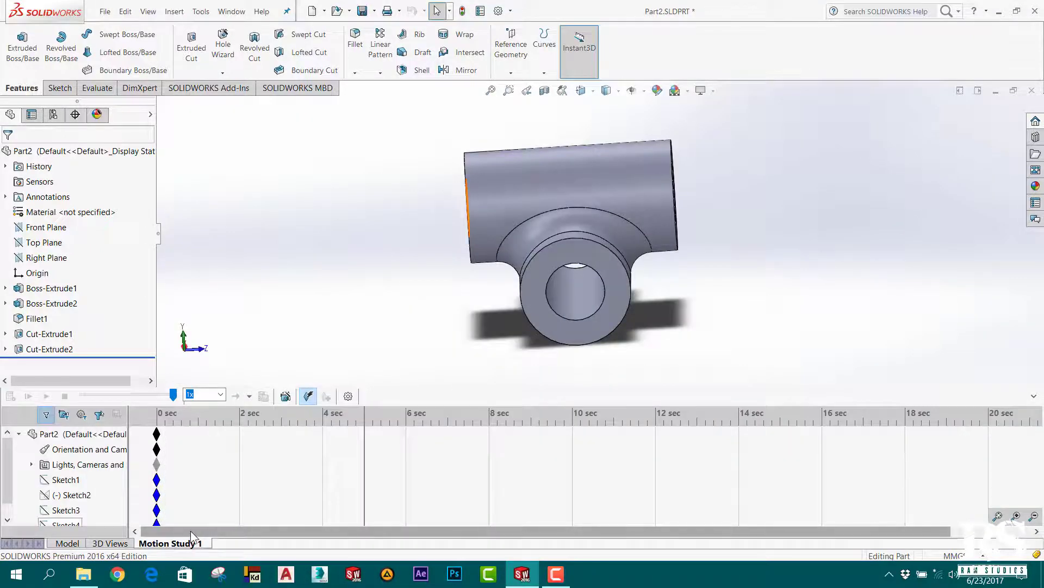
click(286, 396)
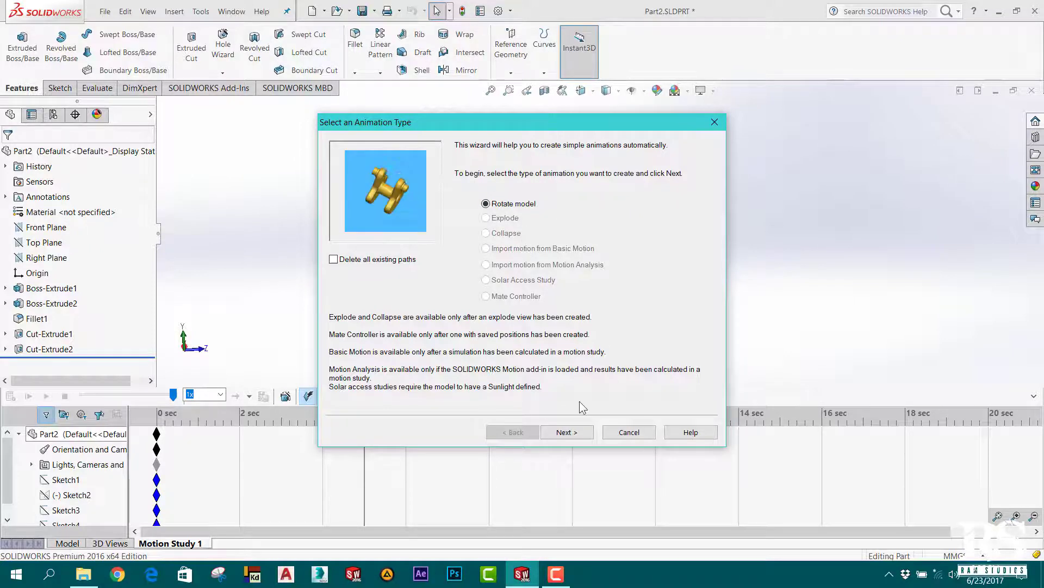
click(556, 432)
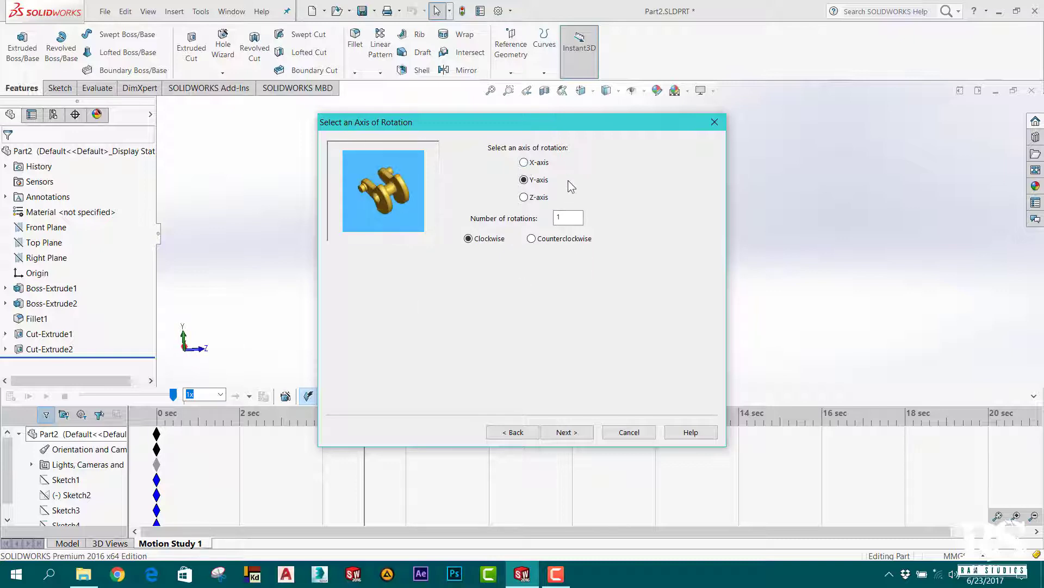
Compare the previews of rotation about the X, Y and Z axes, ending with the Y-axis selected.
click(525, 163)
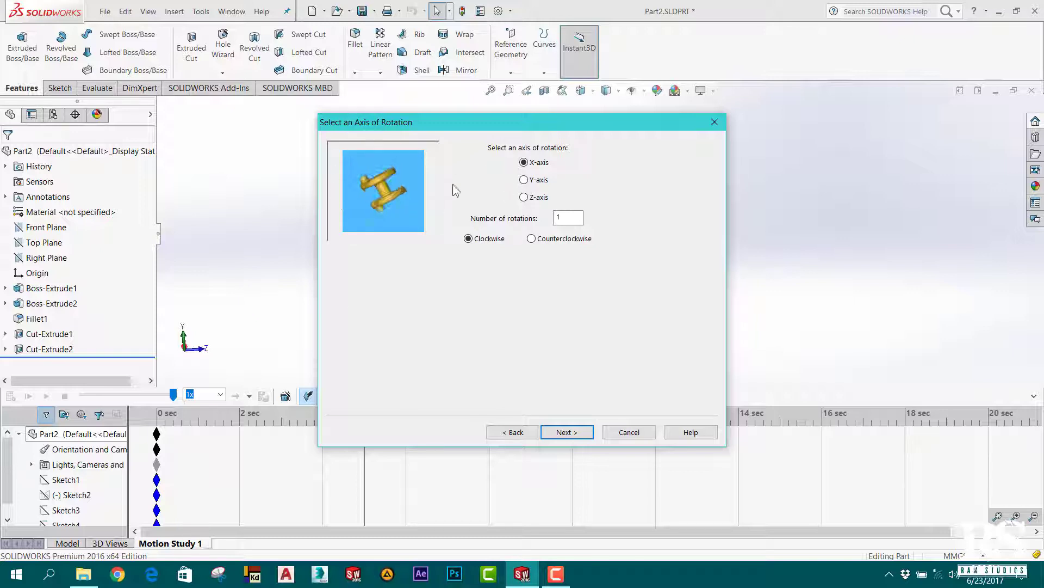
click(525, 197)
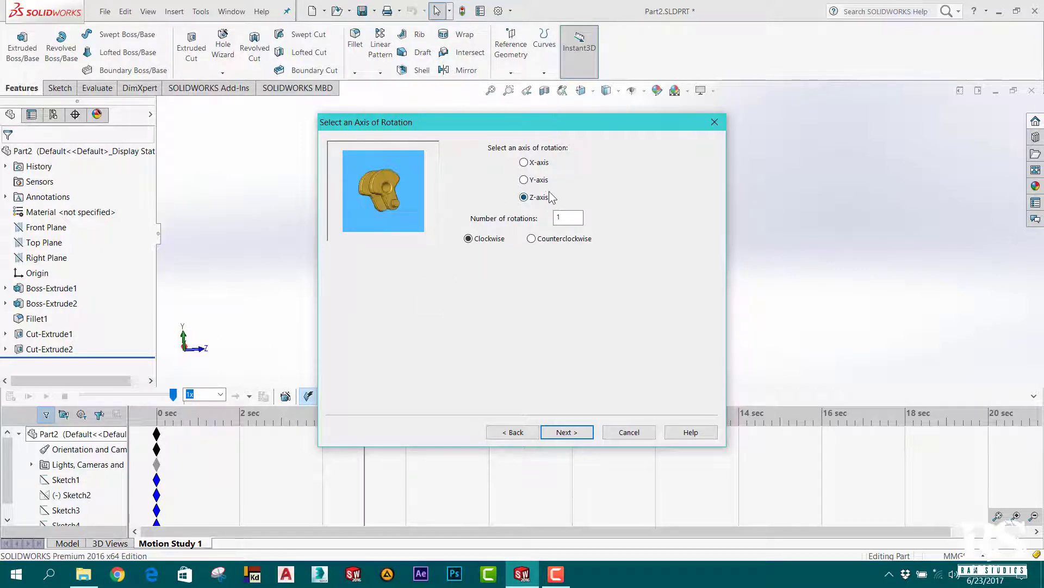
click(524, 162)
click(523, 180)
click(523, 197)
click(524, 180)
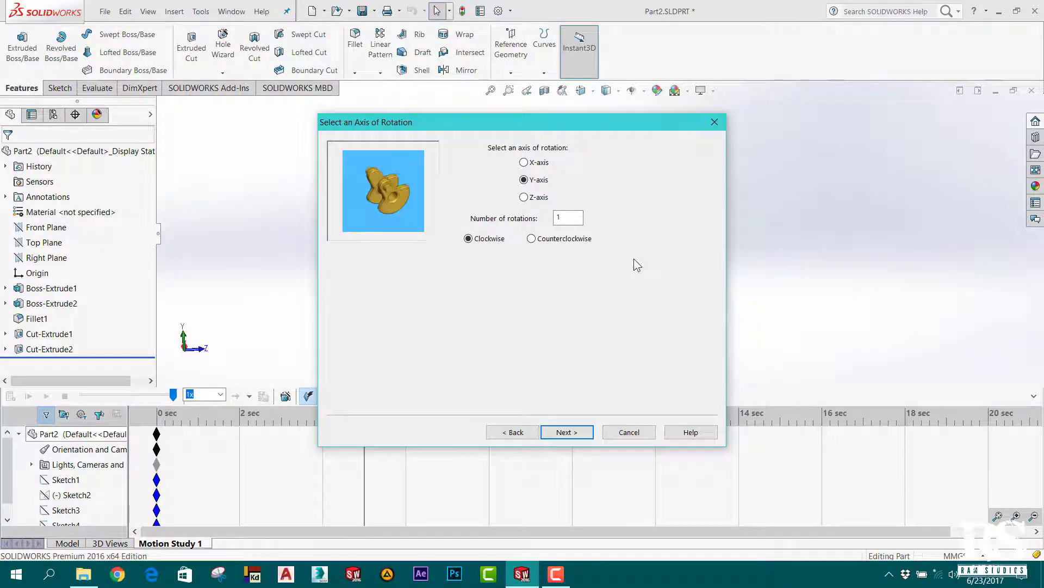
Set the number of rotations to 2 and compare both rotation directions, ending with clockwise selected.
click(564, 218)
text(2)
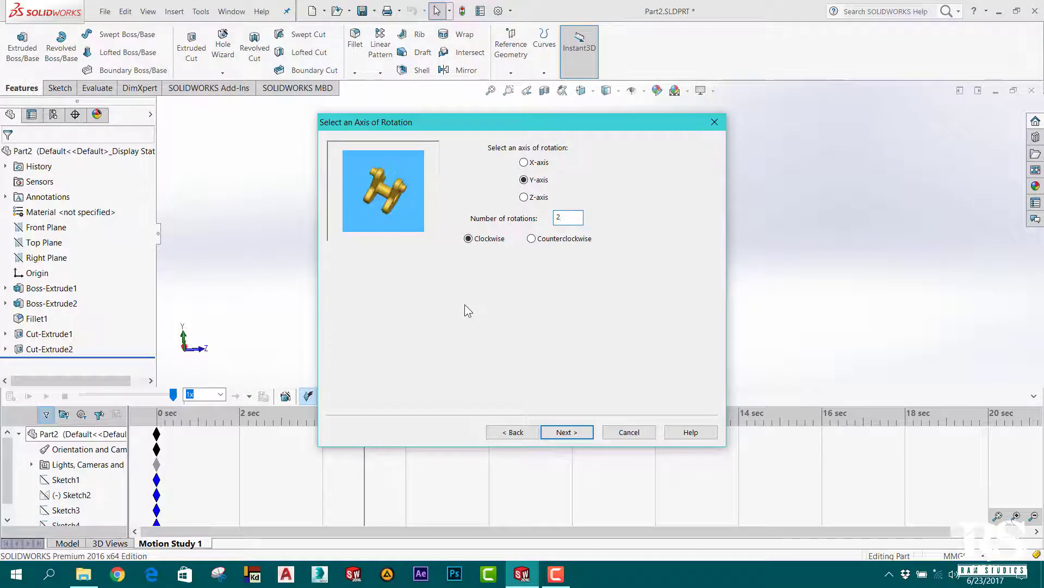
click(531, 240)
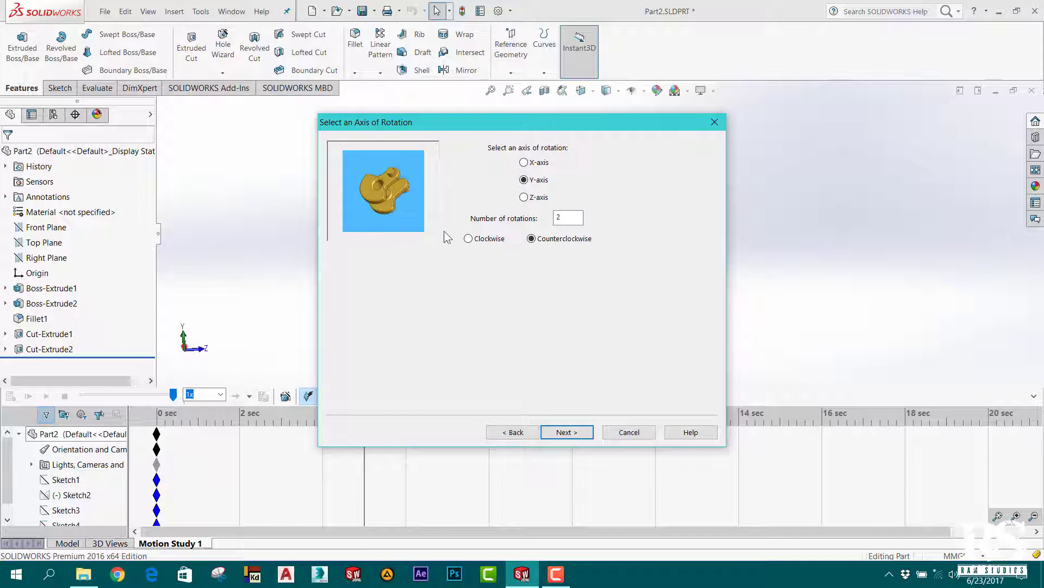
click(469, 238)
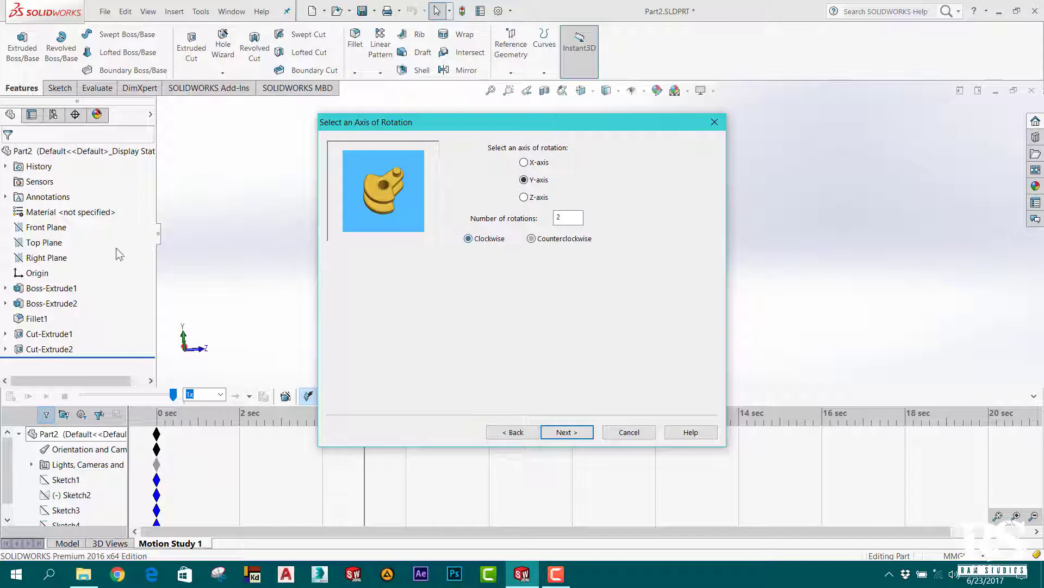
click(531, 239)
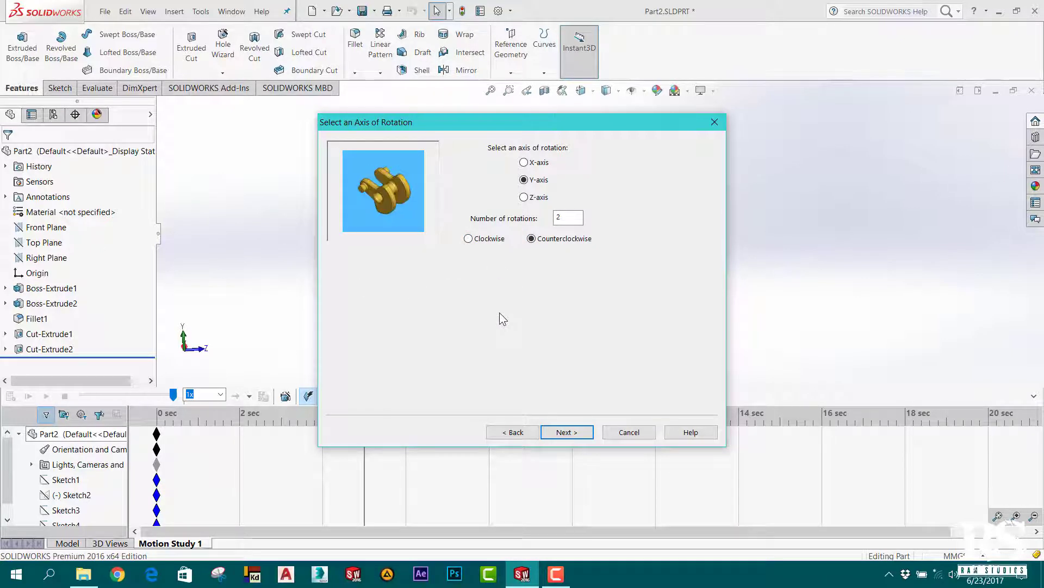
click(468, 240)
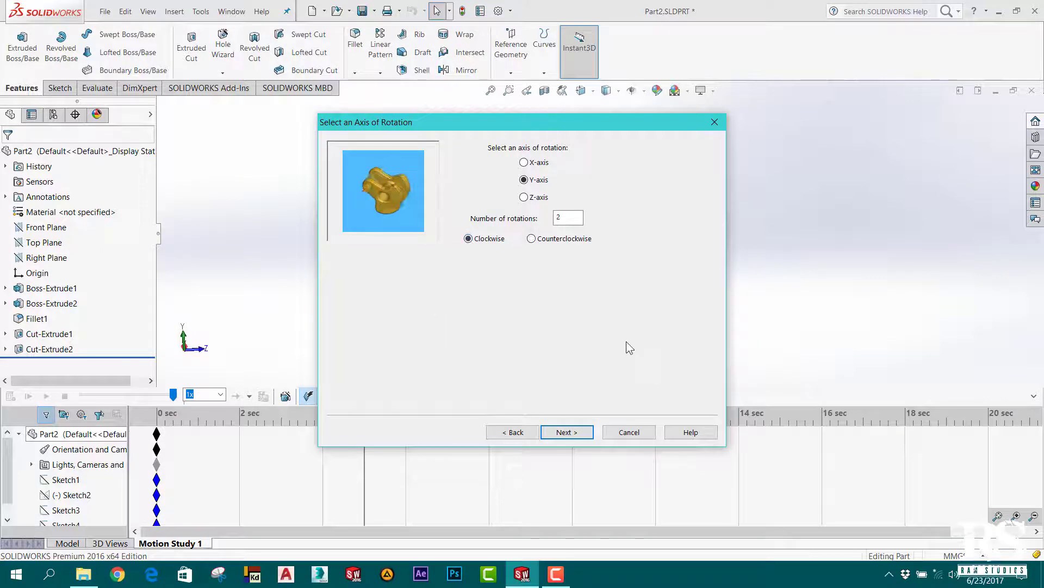
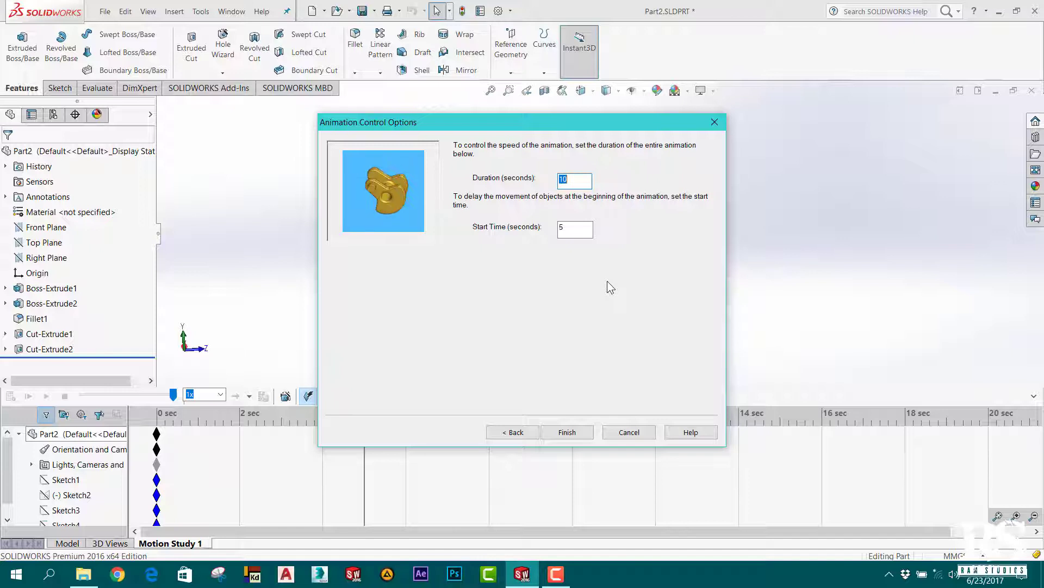
Give the rotation a duration of 8 seconds and a start time of 2 seconds, finish it, and play the animation.
text(8)
click(582, 229)
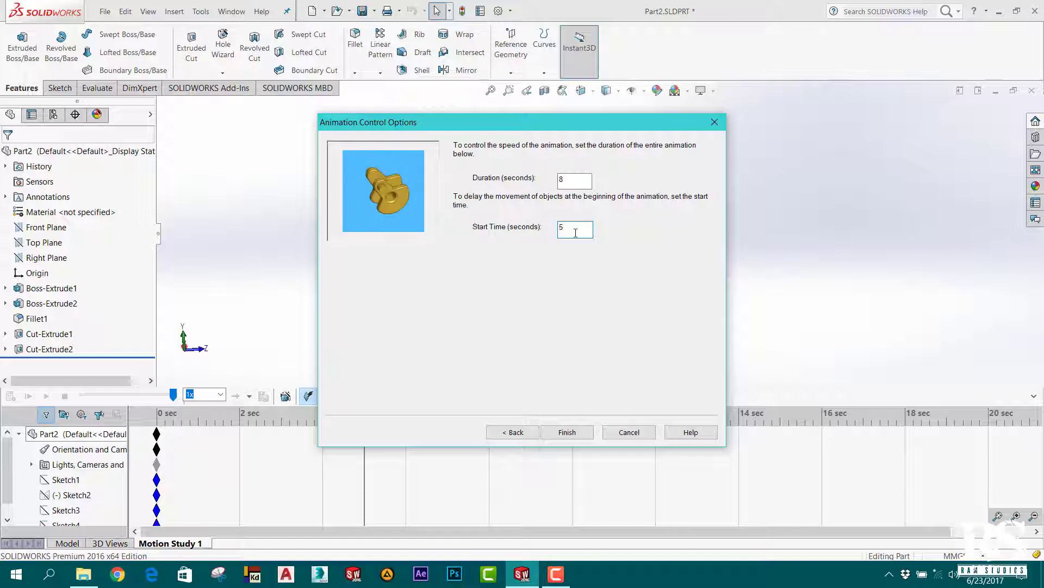
drag(538, 121, 627, 46)
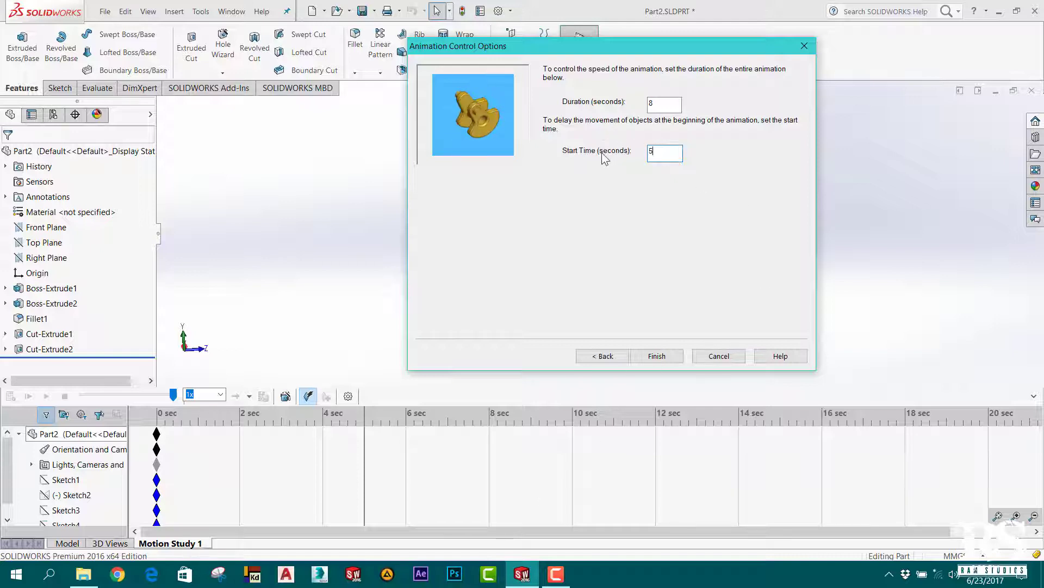
double_click(664, 152)
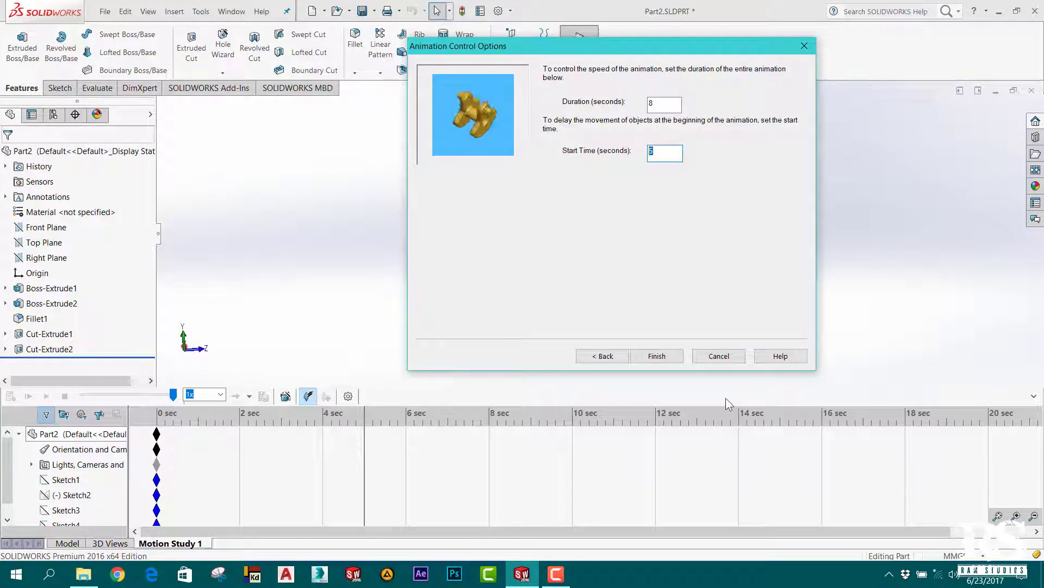
text(2)
click(653, 359)
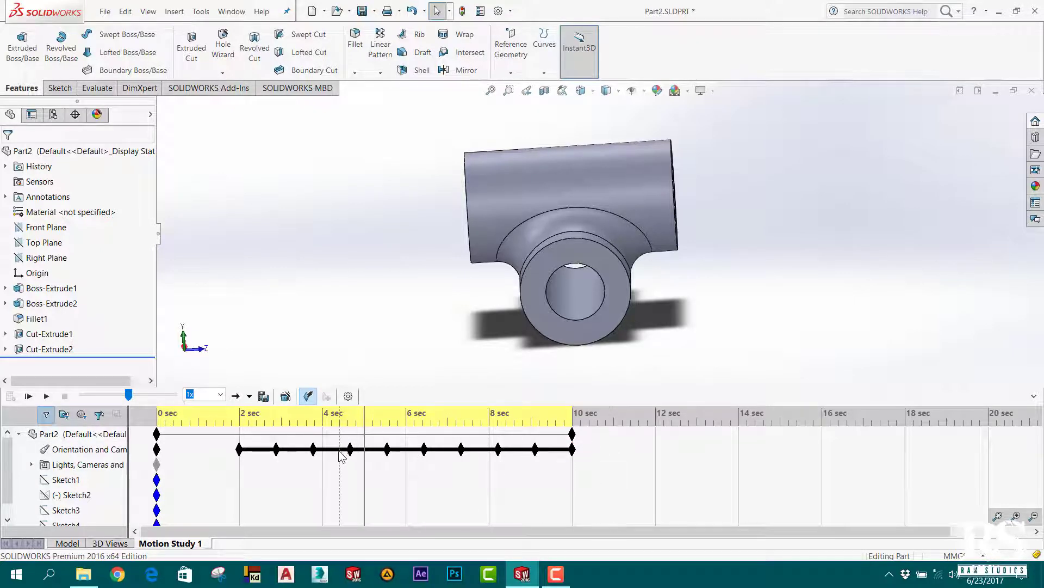
click(48, 396)
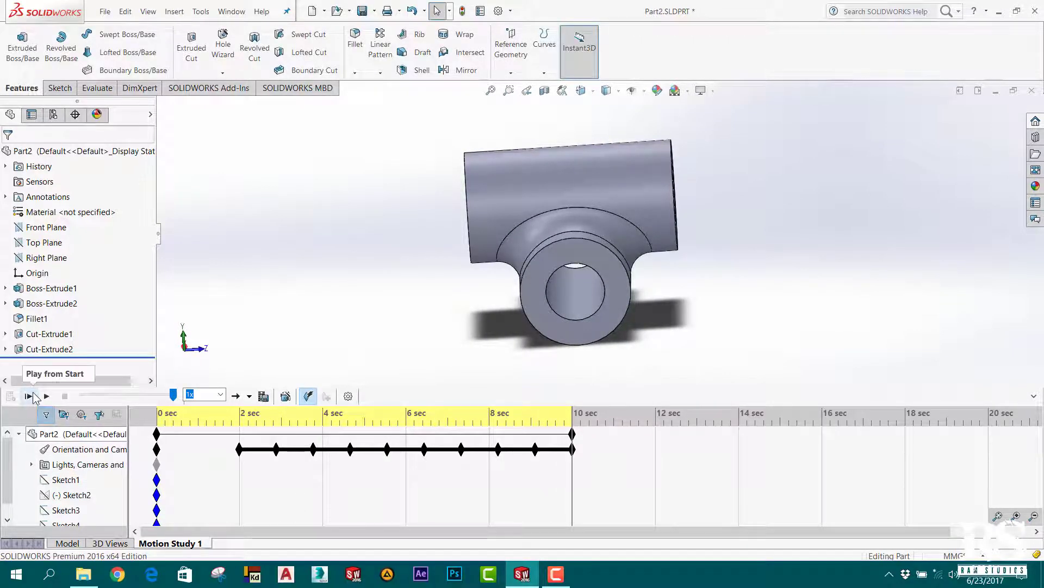
click(29, 397)
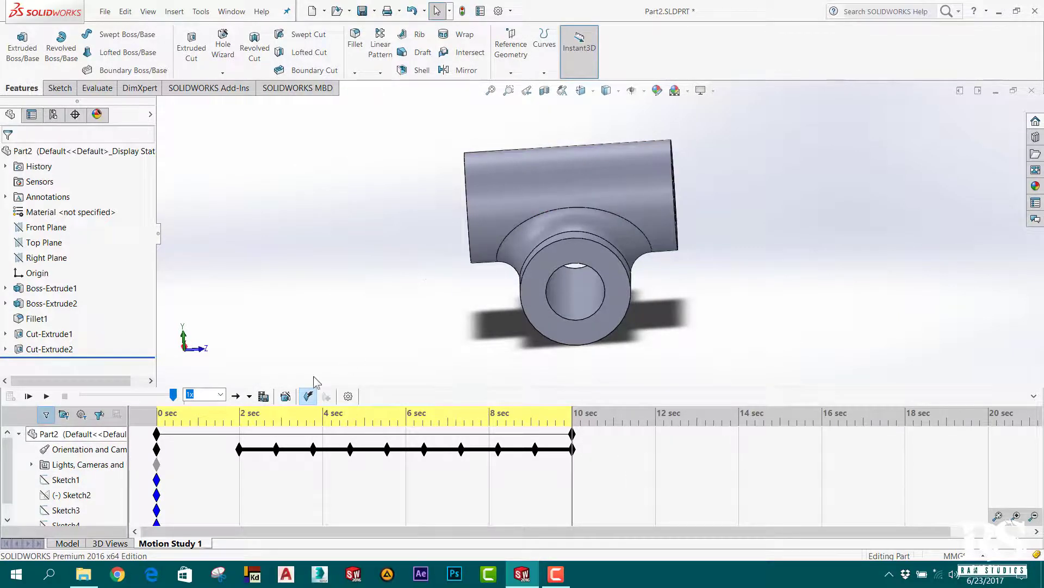
Begin a second rotate-model animation with one clockwise rotation about the Z-axis.
click(286, 397)
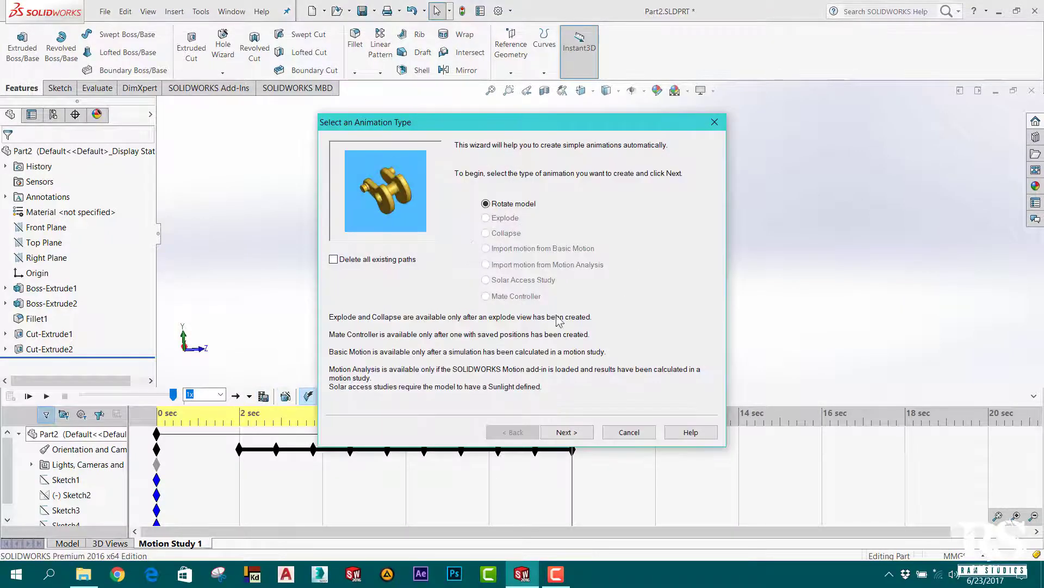
click(566, 432)
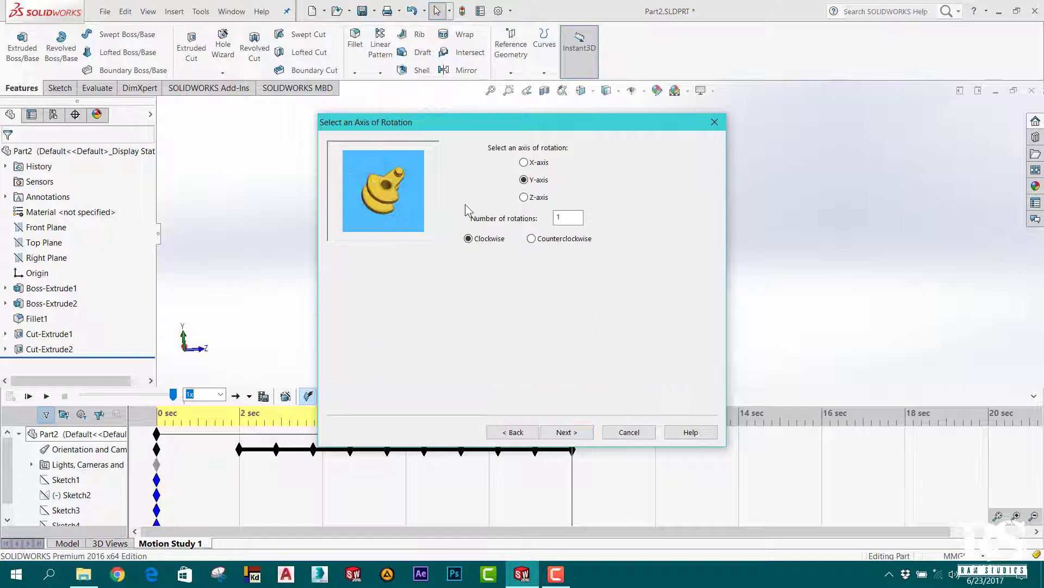
click(524, 197)
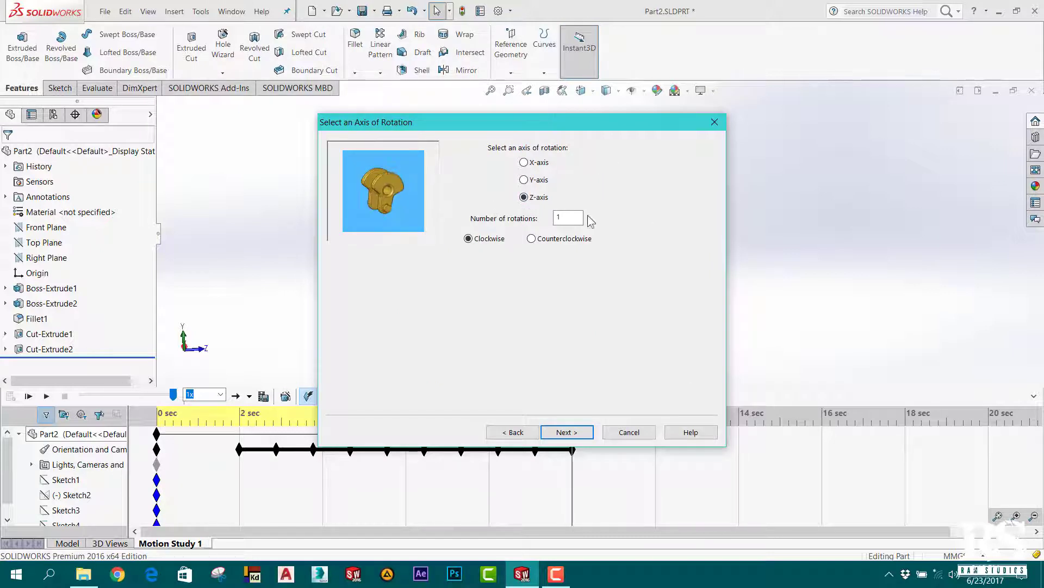
click(567, 432)
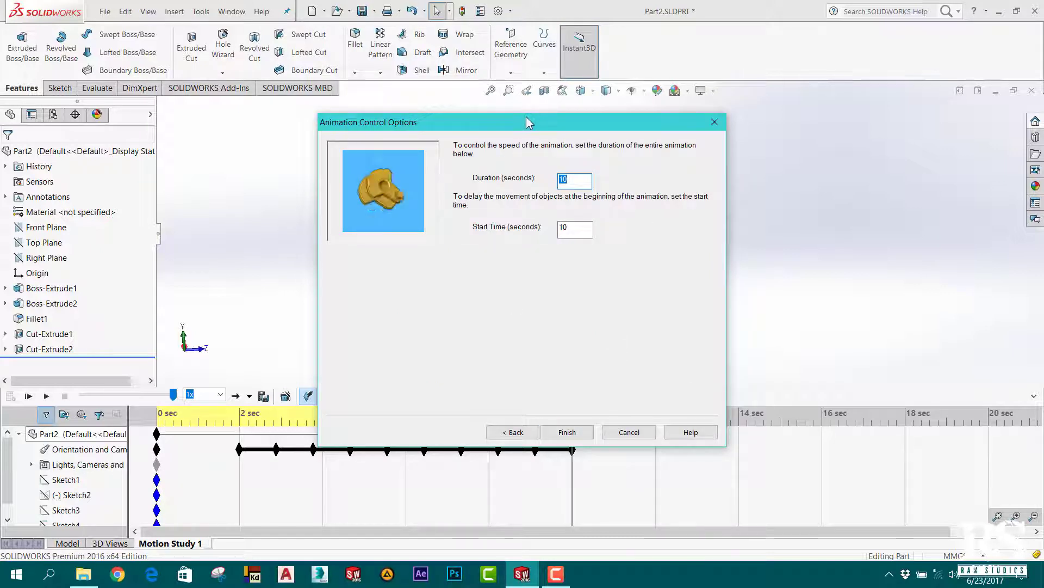
Finish the Z-axis rotation with a duration of 8 seconds and a start time of 10 seconds, and play the animation from the start.
drag(527, 117, 473, 76)
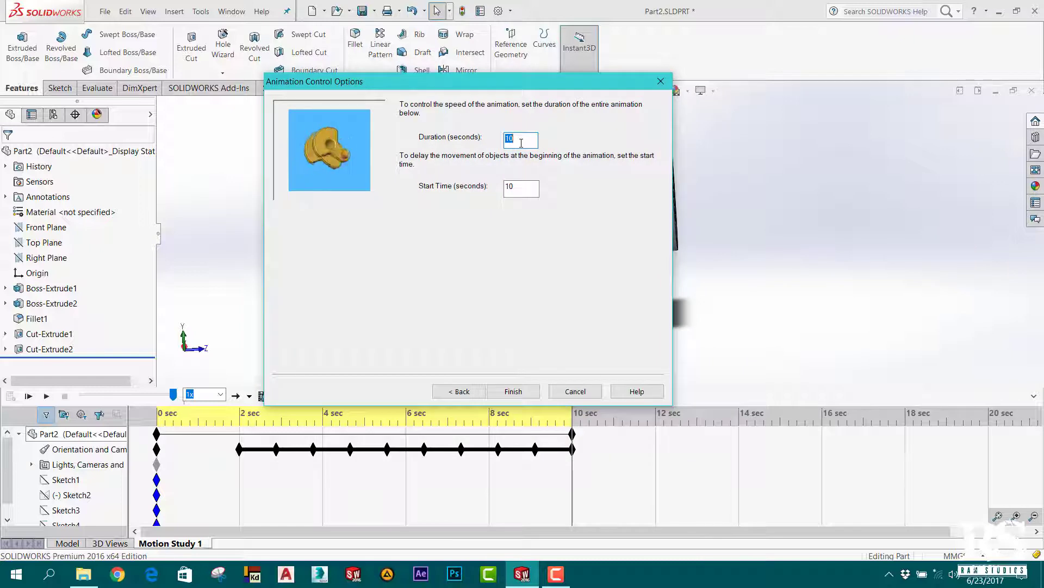
text(8)
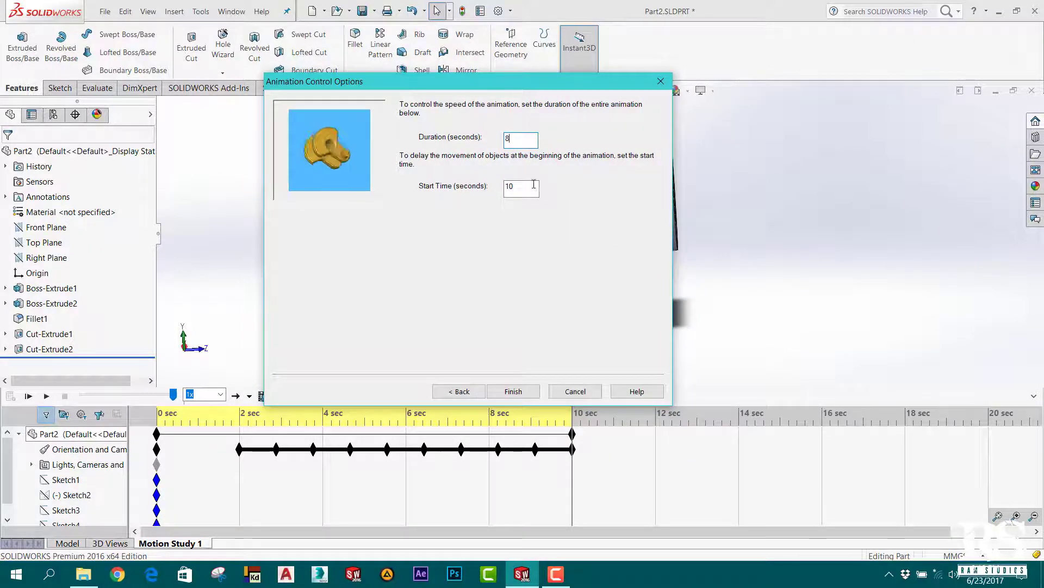
key(Tab)
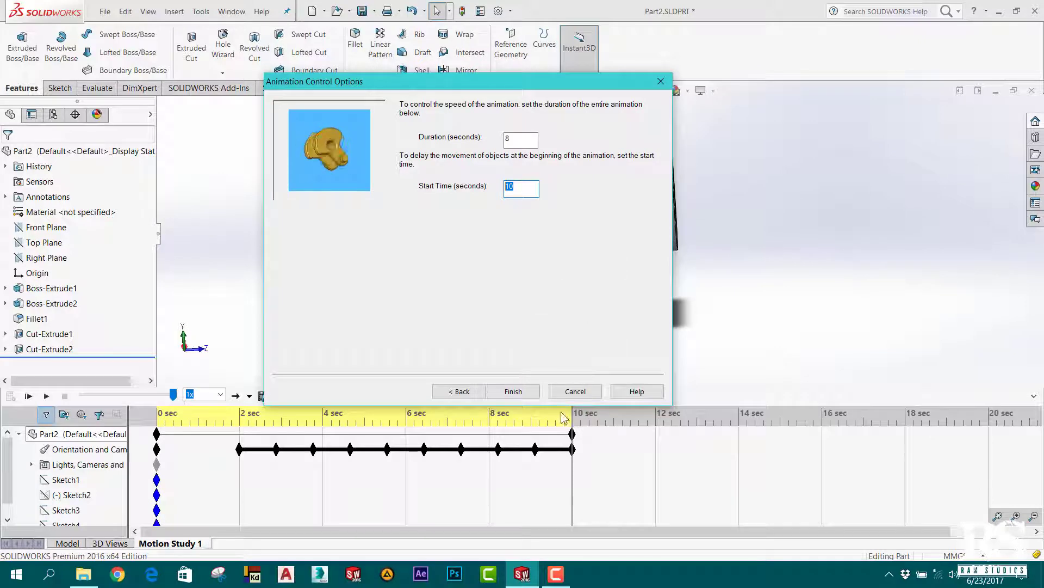
click(513, 391)
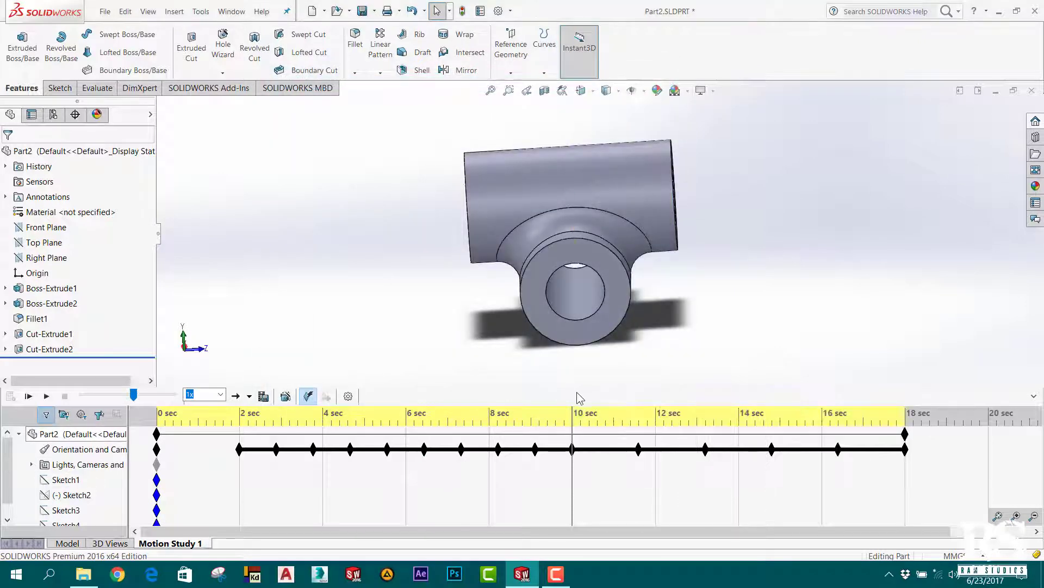
click(28, 396)
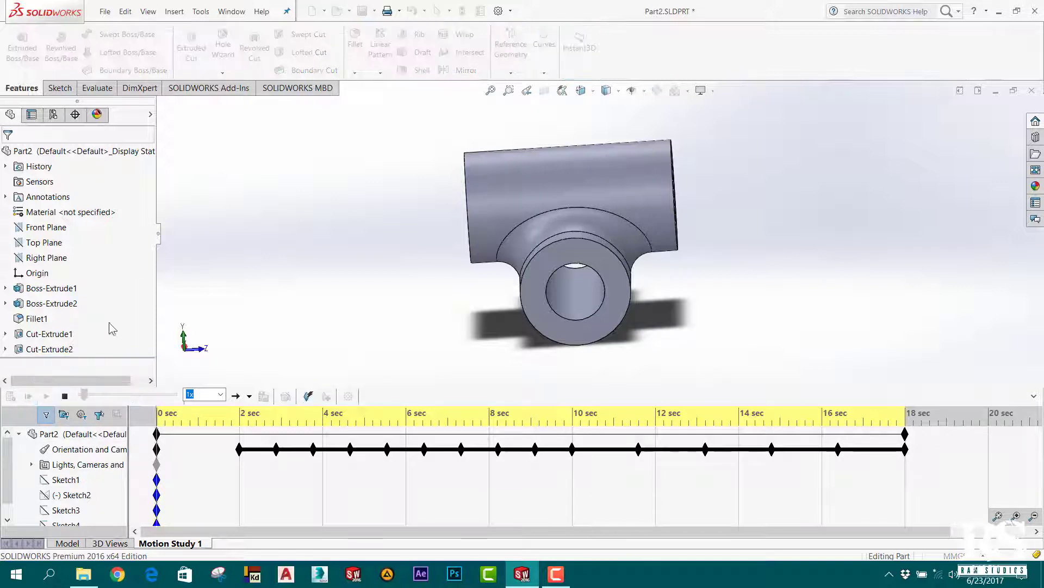